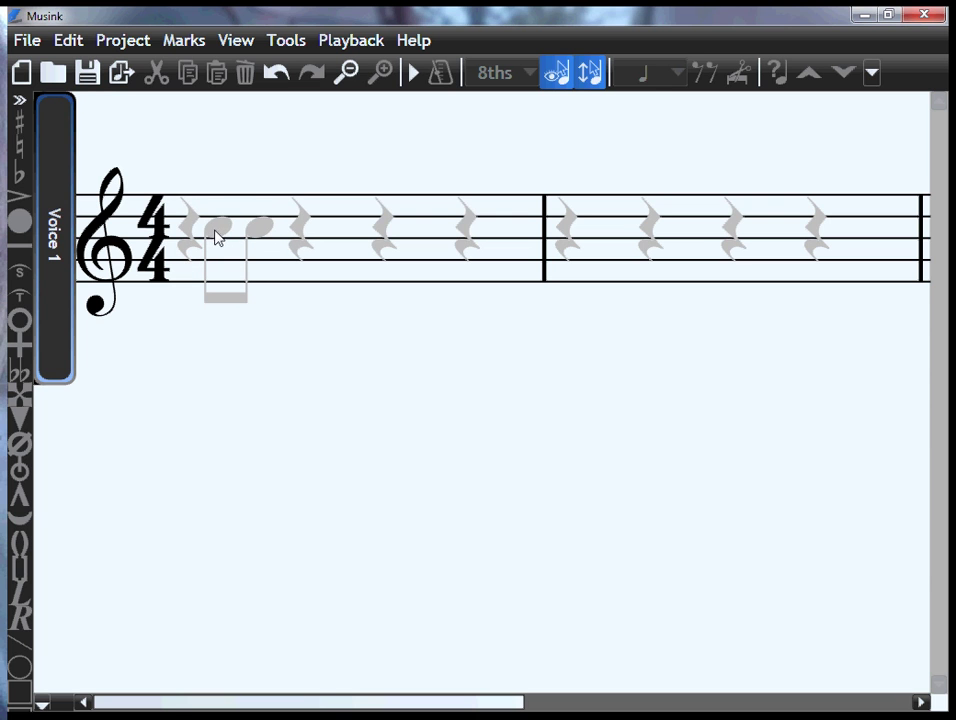
Enter the first six beamed eighth notes of the bar-one melody.
{"action": "left_click", "coordinate": [205, 228]}
{"action": "left_click", "coordinate": [230, 220]}
{"action": "left_click", "coordinate": [322, 210]}
{"action": "left_click", "coordinate": [326, 190]}
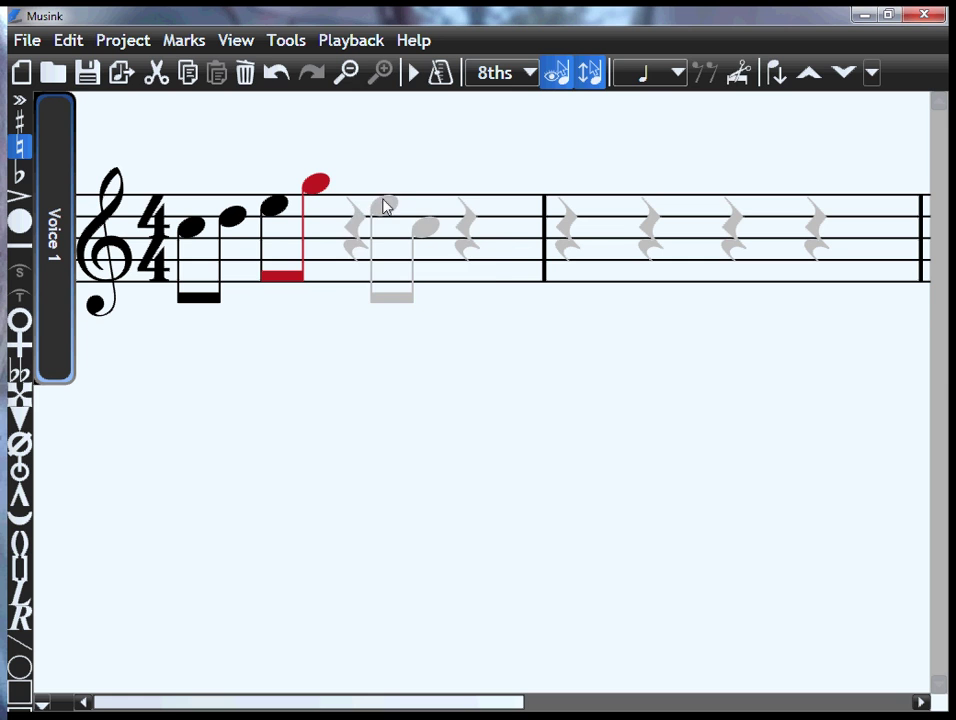
{"action": "left_click", "coordinate": [357, 193]}
{"action": "left_click", "coordinate": [398, 206]}
Finish bar one with two more eighth notes, then turn bar two's opening rest into an eighth note.
{"action": "left_click", "coordinate": [470, 220]}
{"action": "left_click", "coordinate": [497, 239]}
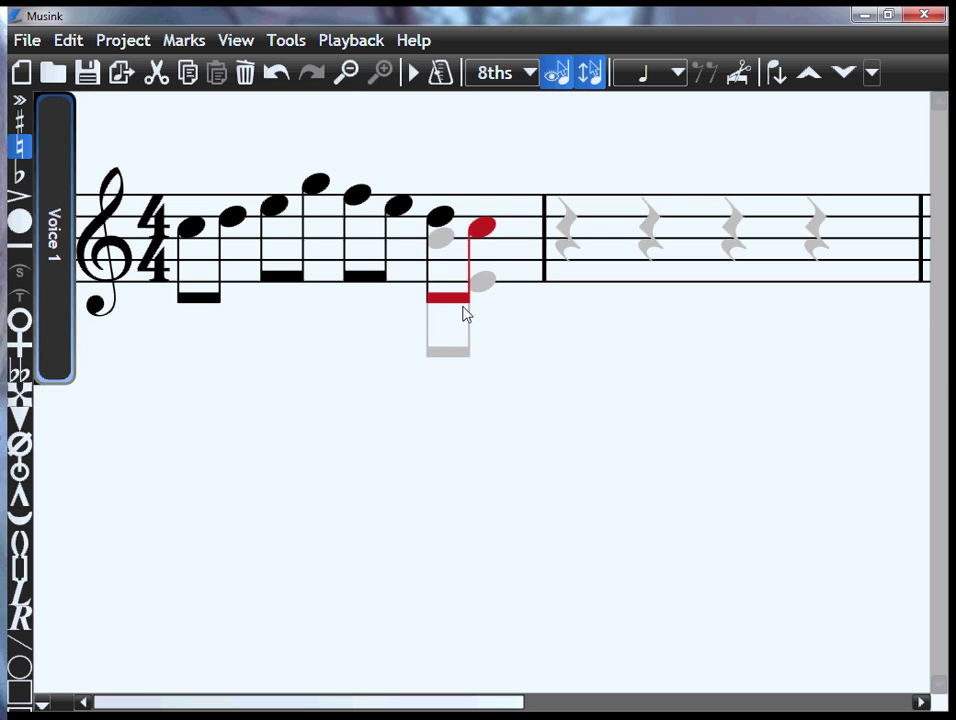
{"action": "left_click", "coordinate": [568, 237]}
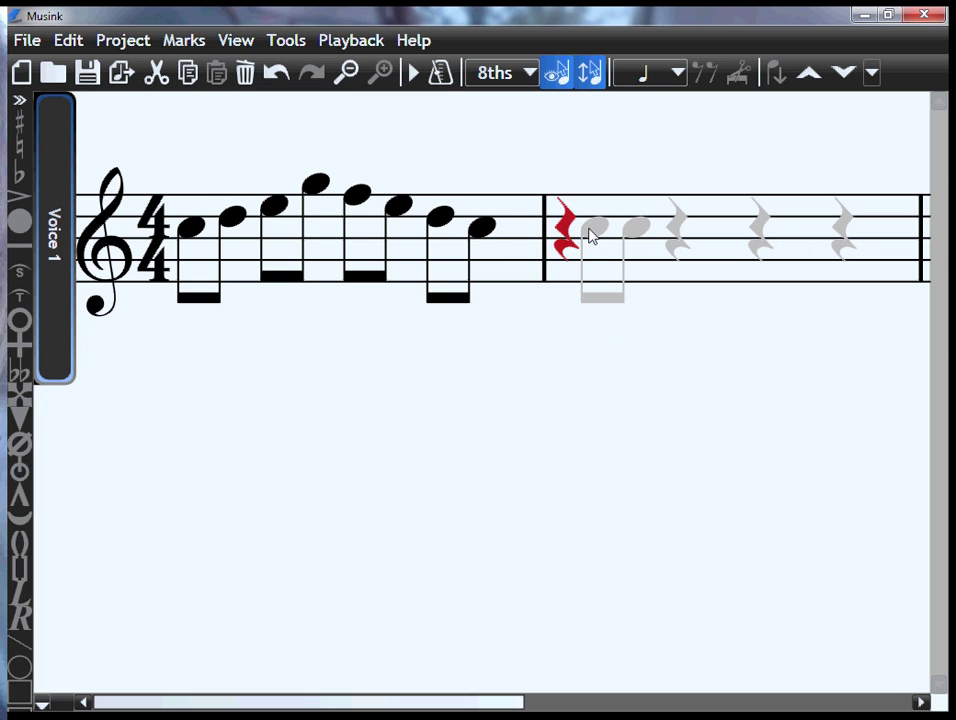
{"action": "left_click", "coordinate": [592, 235]}
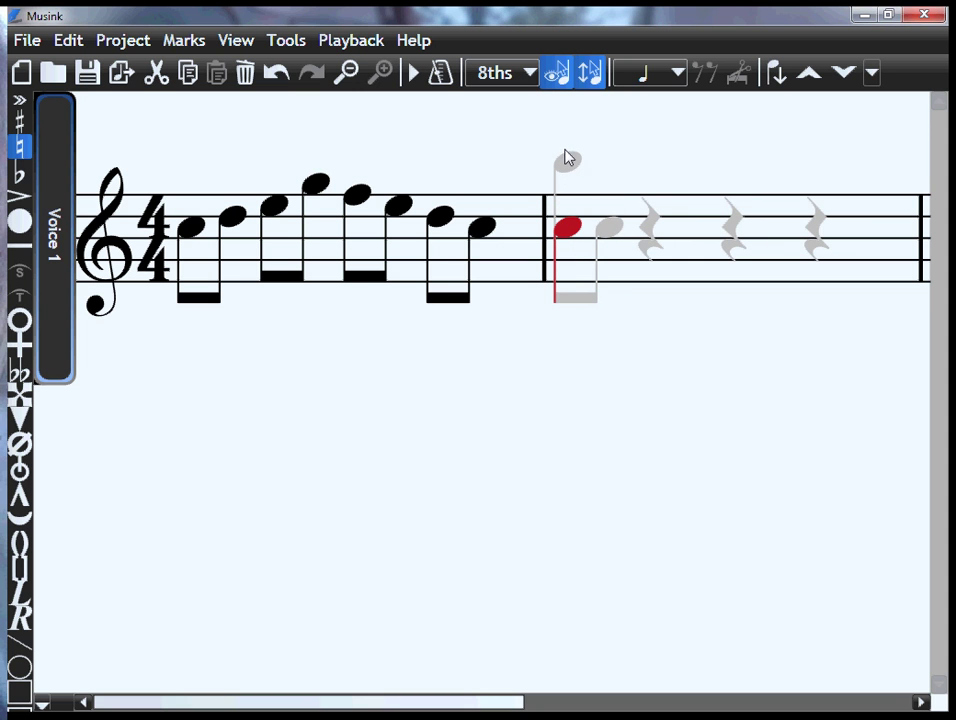
Stack ledger-line notes below and above bar two's first note, then scroll to the empty closing bars.
{"action": "left_click", "coordinate": [567, 284]}
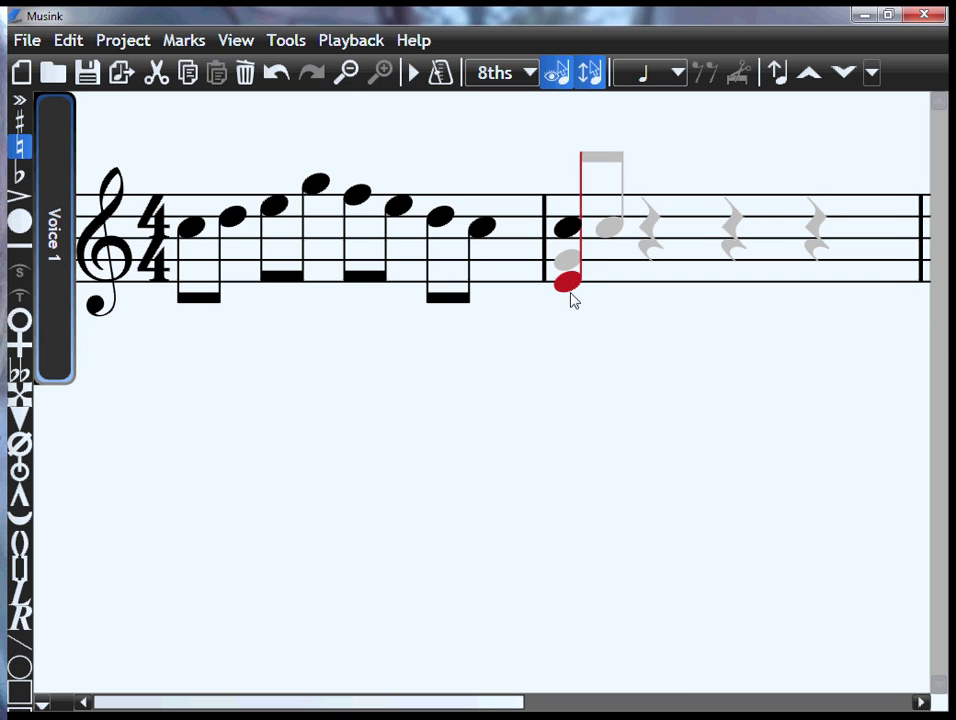
{"action": "left_click_drag", "start_coordinate": [572, 299], "coordinate": [583, 397]}
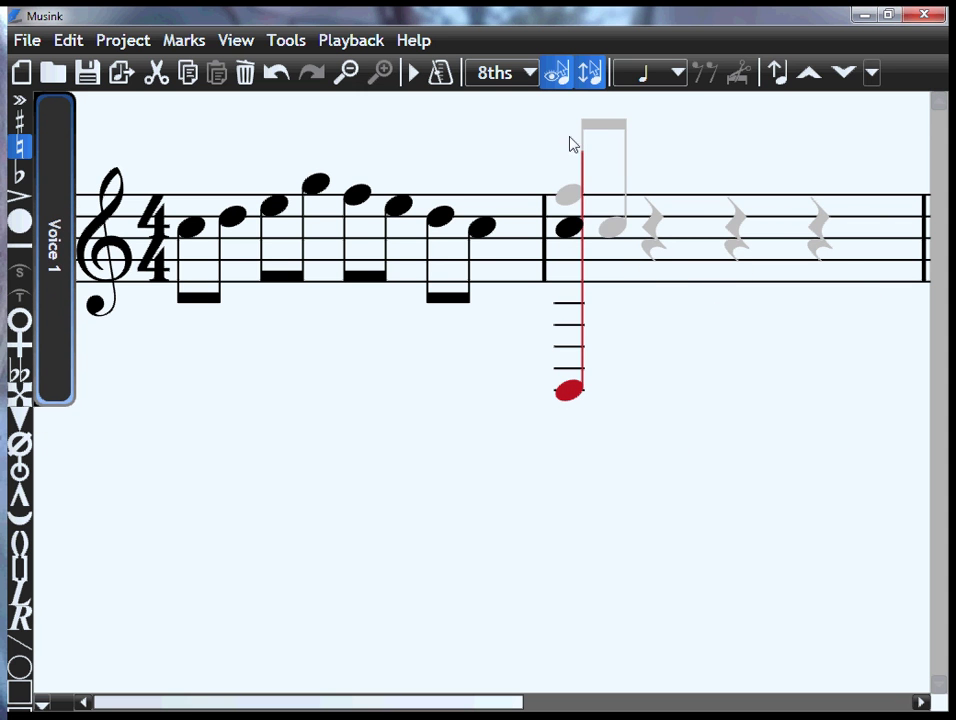
{"action": "left_click_drag", "start_coordinate": [570, 201], "coordinate": [566, 78]}
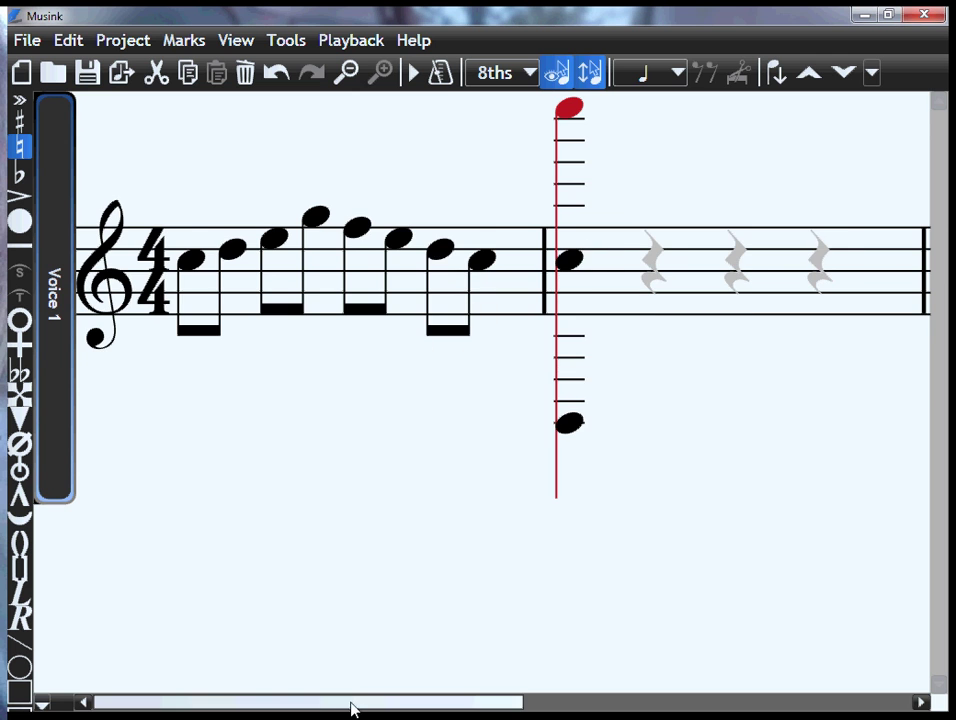
{"action": "left_click_drag", "start_coordinate": [352, 703], "coordinate": [745, 650]}
{"action": "left_click", "coordinate": [190, 288]}
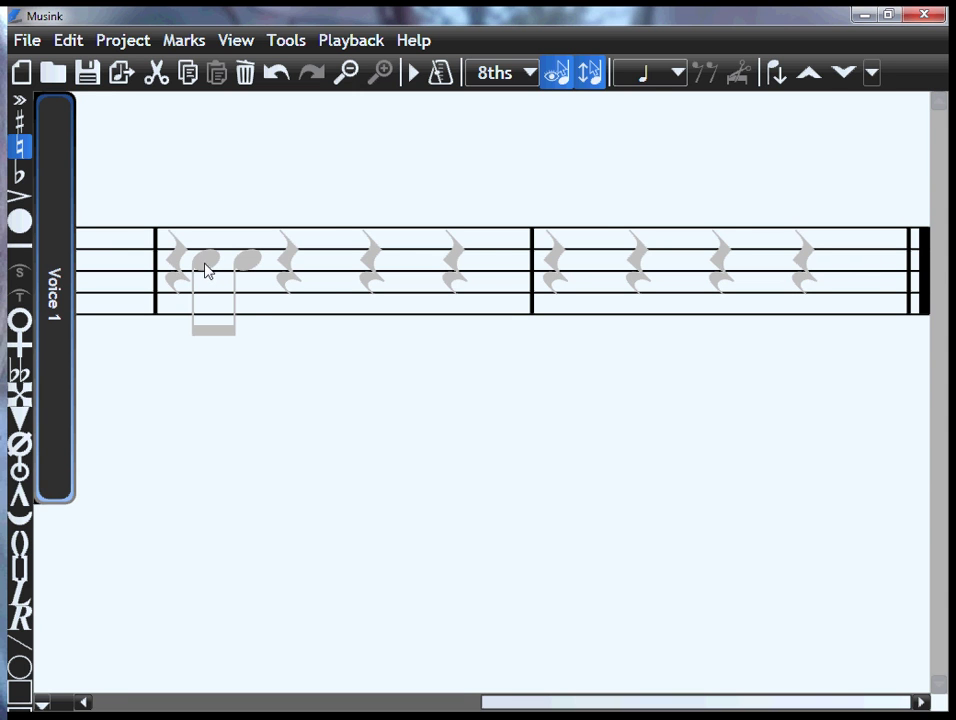
{"action": "left_click", "coordinate": [207, 268]}
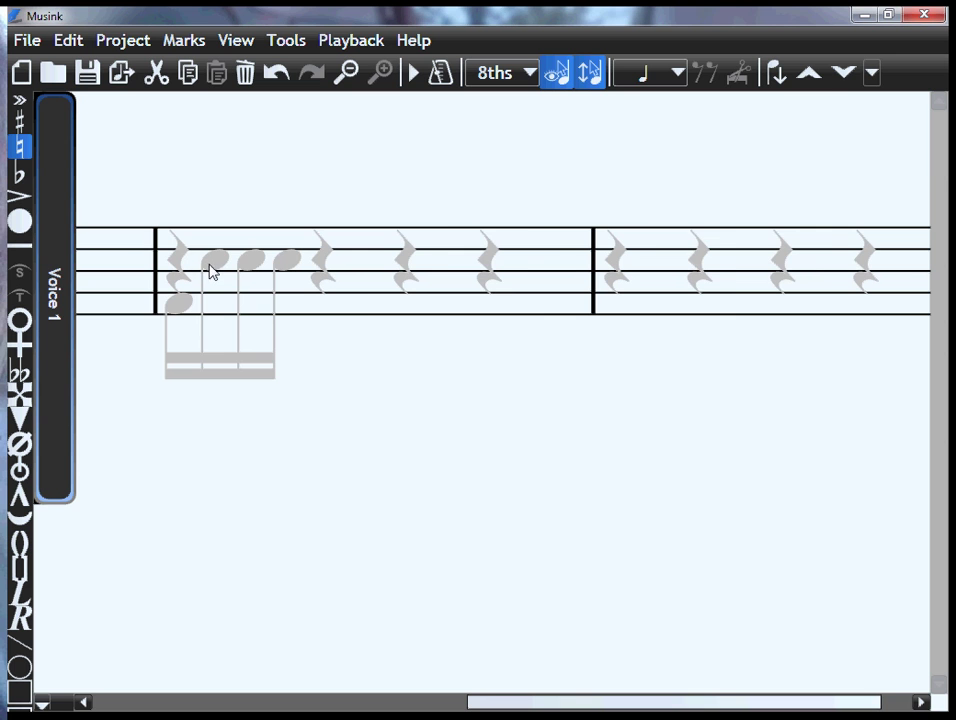
{"action": "left_click", "coordinate": [210, 268]}
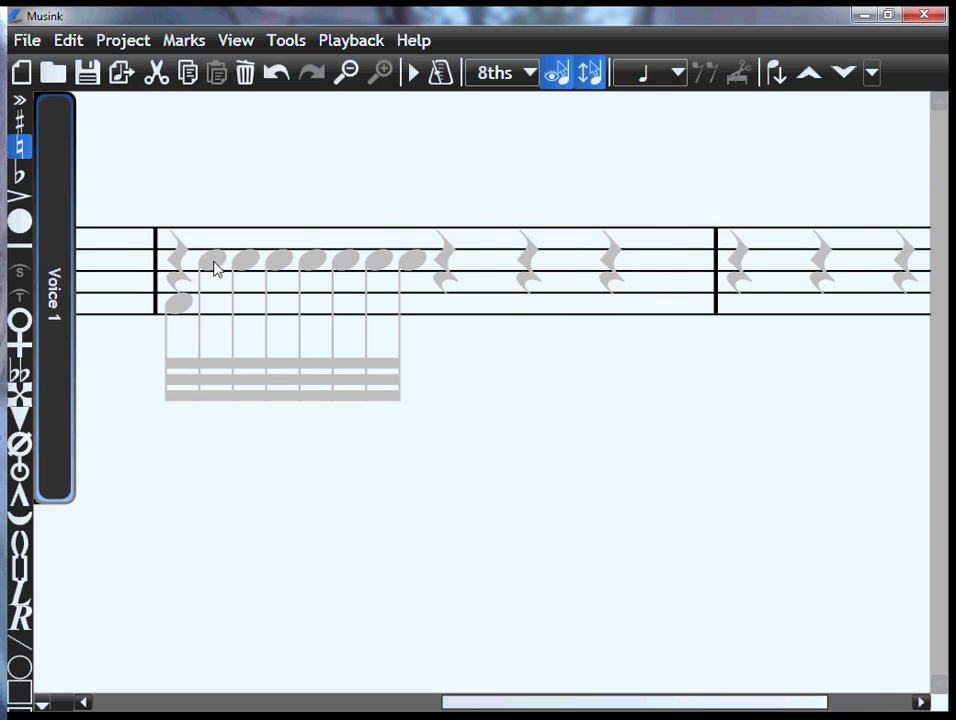
{"action": "key", "text": "ctrl+z"}
{"action": "key", "text": "ctrl+z"}
{"action": "key", "text": "ctrl+z"}
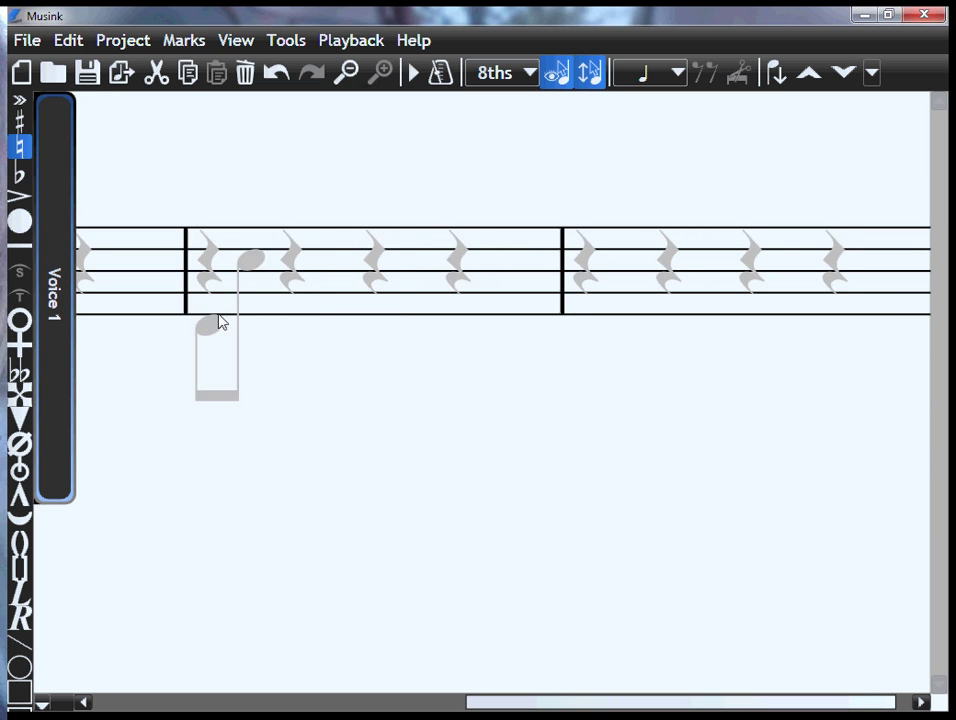
Place a note on the bar's first beat, switch entry to Eighth-Note Triplet, and add two triplet notes.
{"action": "left_click", "coordinate": [228, 268]}
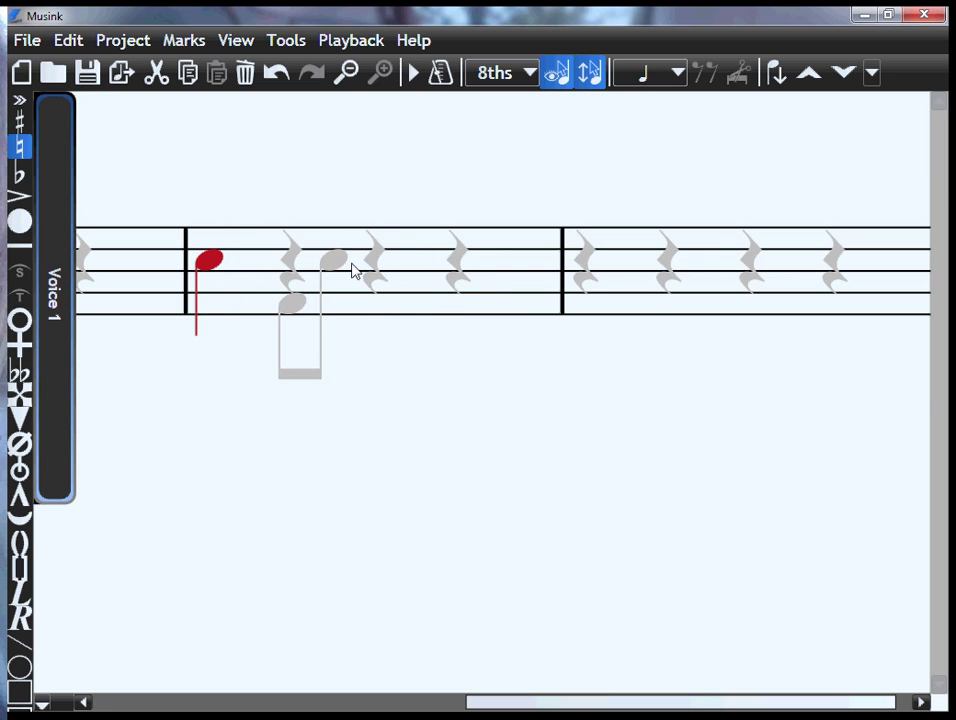
{"action": "left_click", "coordinate": [643, 72]}
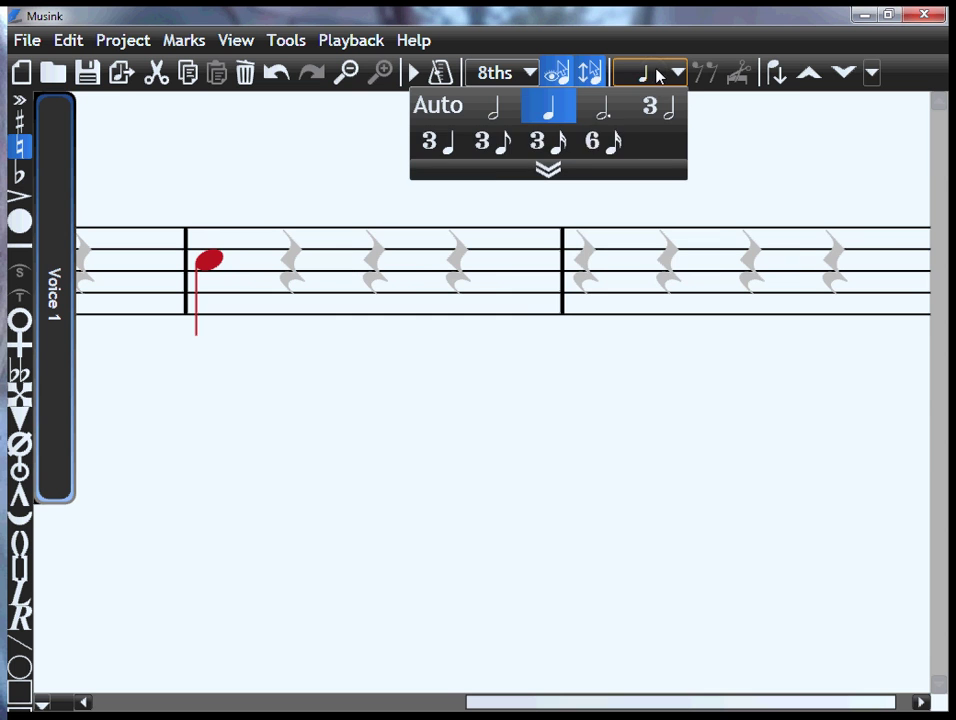
{"action": "left_click", "coordinate": [498, 145]}
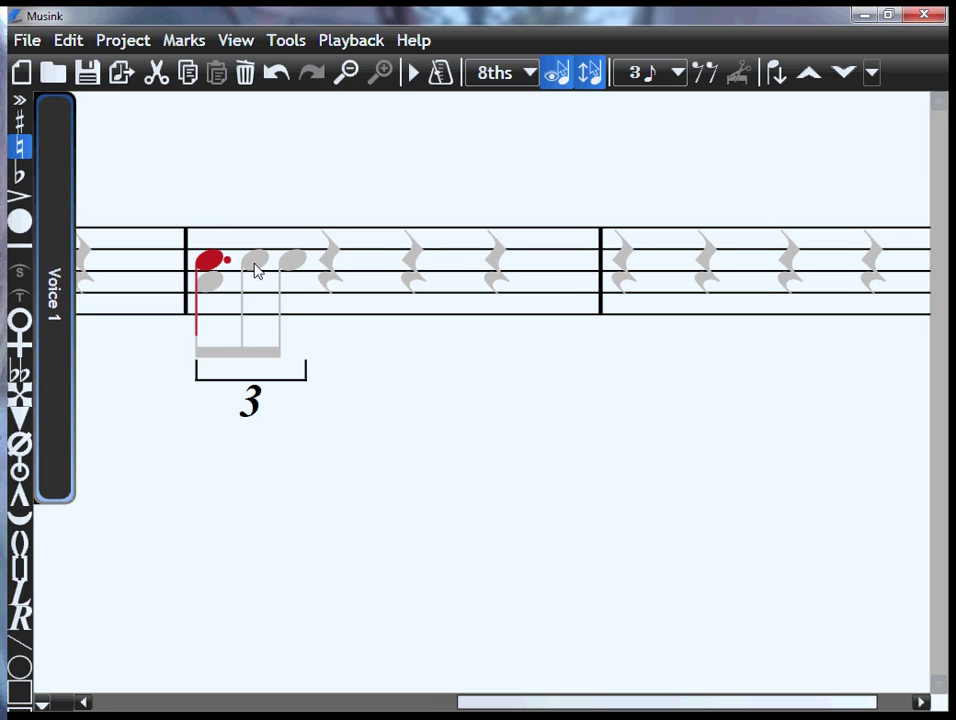
{"action": "left_click", "coordinate": [268, 265]}
{"action": "left_click", "coordinate": [283, 266]}
Switch to sixteenths and add three more notes, completing the six-note triplet group.
{"action": "scroll", "coordinate": [253, 276], "scroll_direction": "down", "scroll_amount": 1}
{"action": "left_click", "coordinate": [244, 262]}
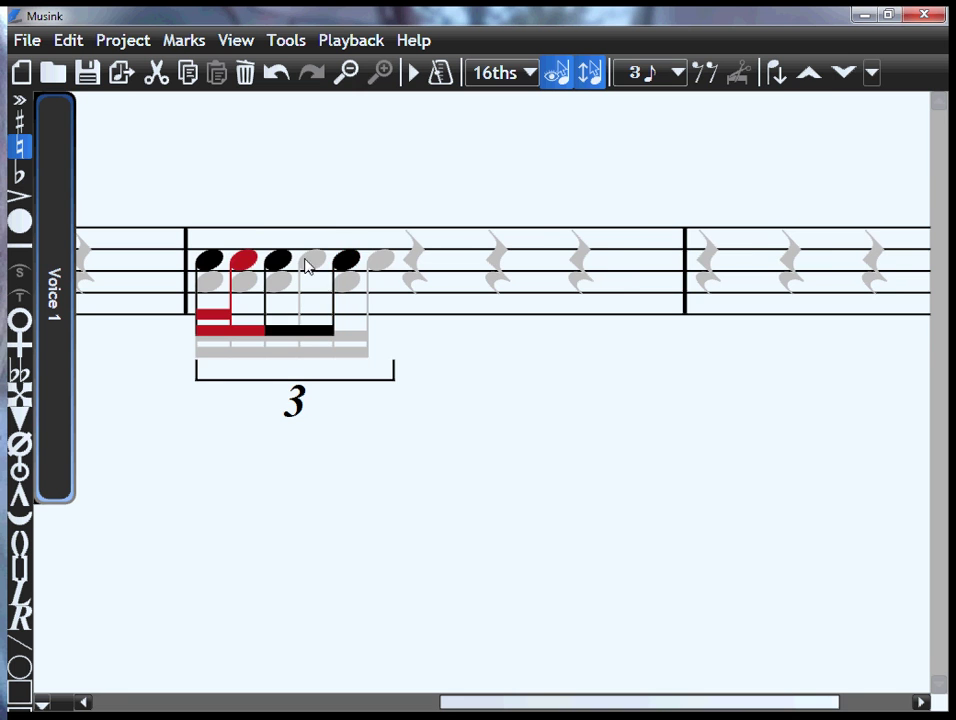
{"action": "left_click", "coordinate": [311, 262]}
{"action": "left_click", "coordinate": [360, 263]}
{"action": "scroll", "coordinate": [341, 280], "scroll_direction": "down", "scroll_amount": 1}
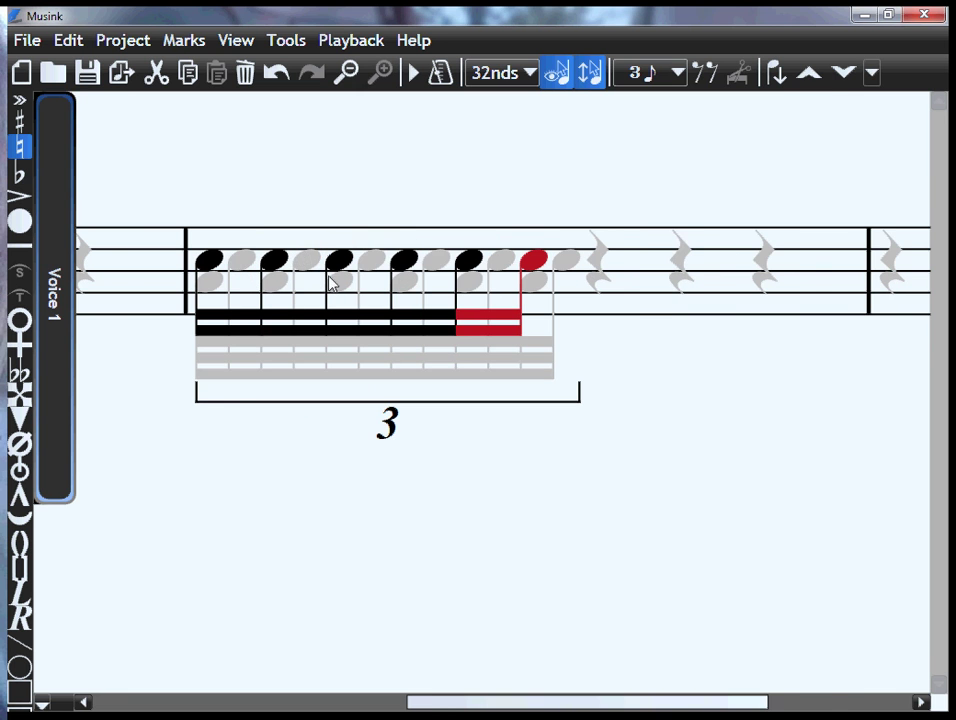
{"action": "scroll", "coordinate": [317, 280], "scroll_direction": "up", "scroll_amount": 1}
{"action": "scroll", "coordinate": [317, 280], "scroll_direction": "up", "scroll_amount": 1}
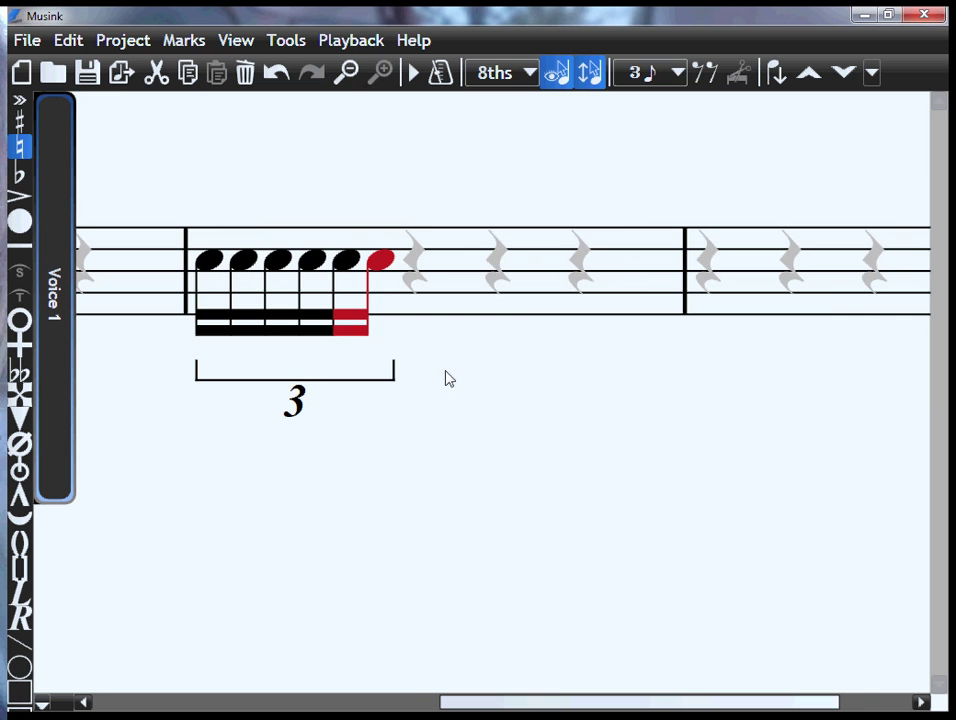
{"action": "left_click_drag", "start_coordinate": [555, 704], "coordinate": [597, 674]}
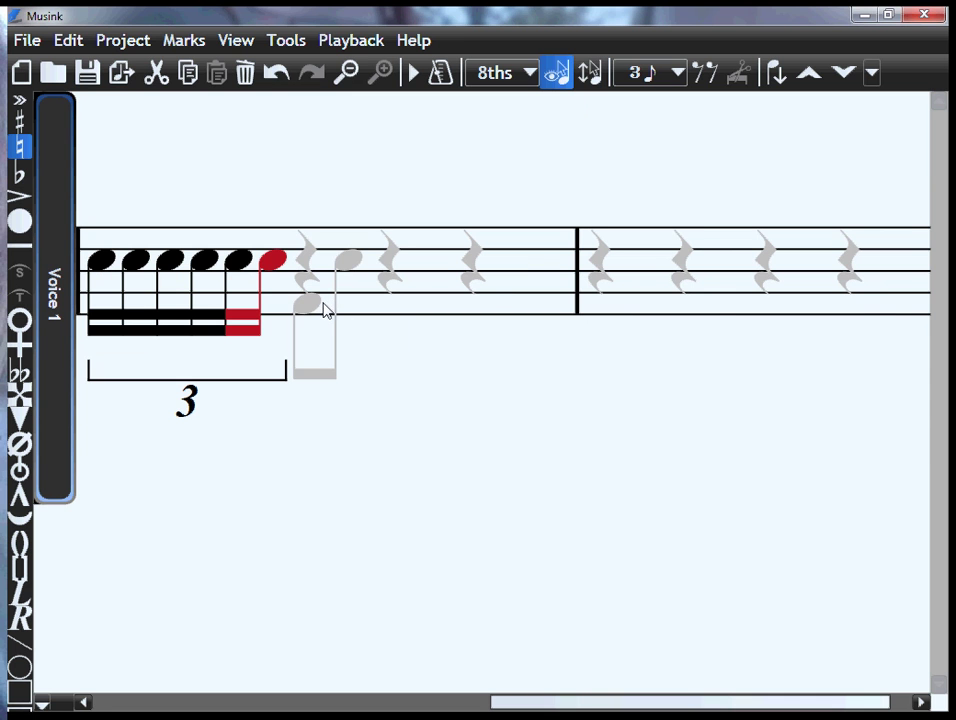
{"action": "key", "text": "shift"}
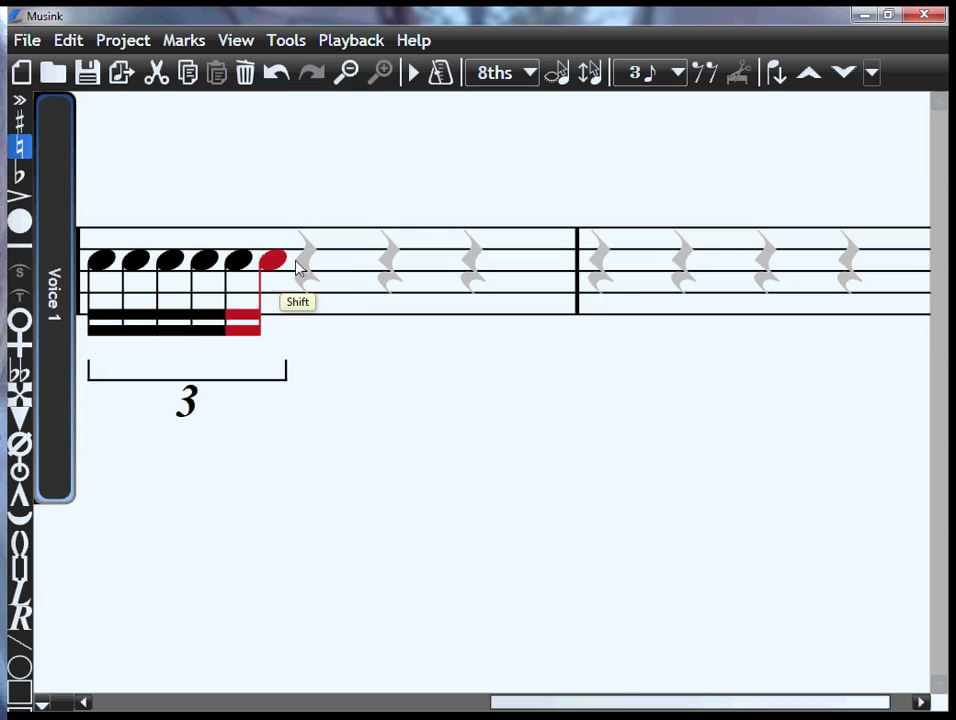
{"action": "key", "text": "shift"}
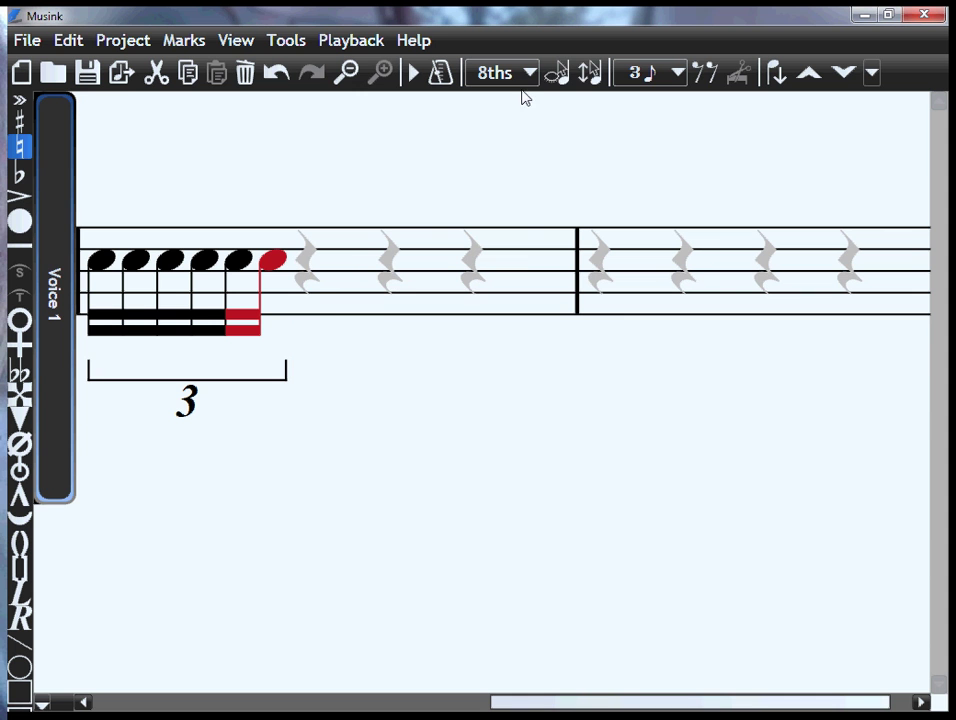
{"action": "left_click", "coordinate": [557, 72]}
{"action": "left_click", "coordinate": [587, 74]}
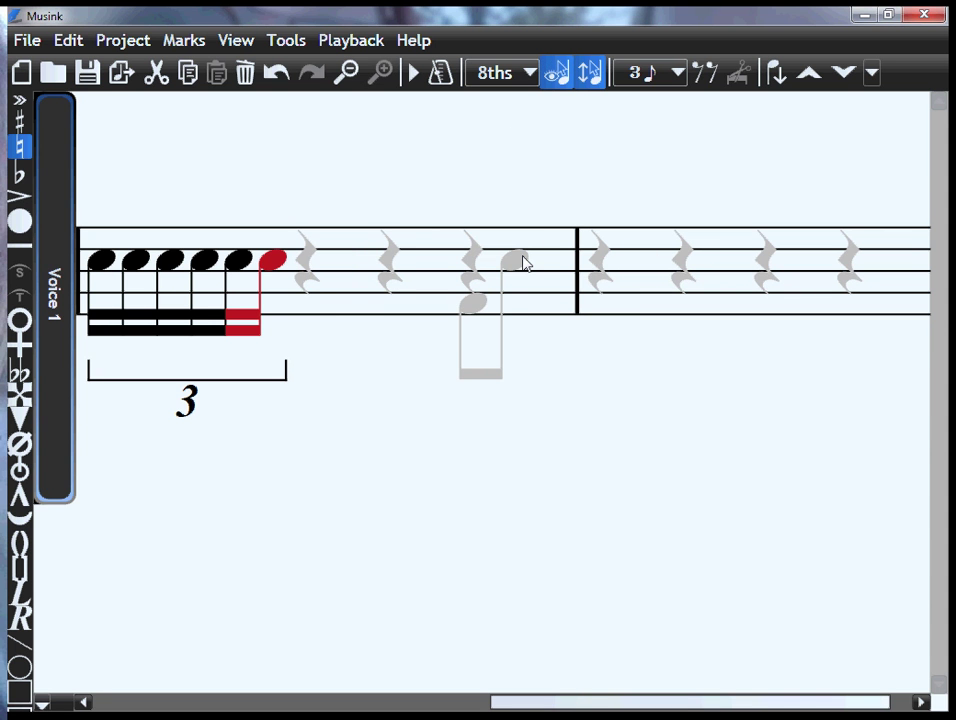